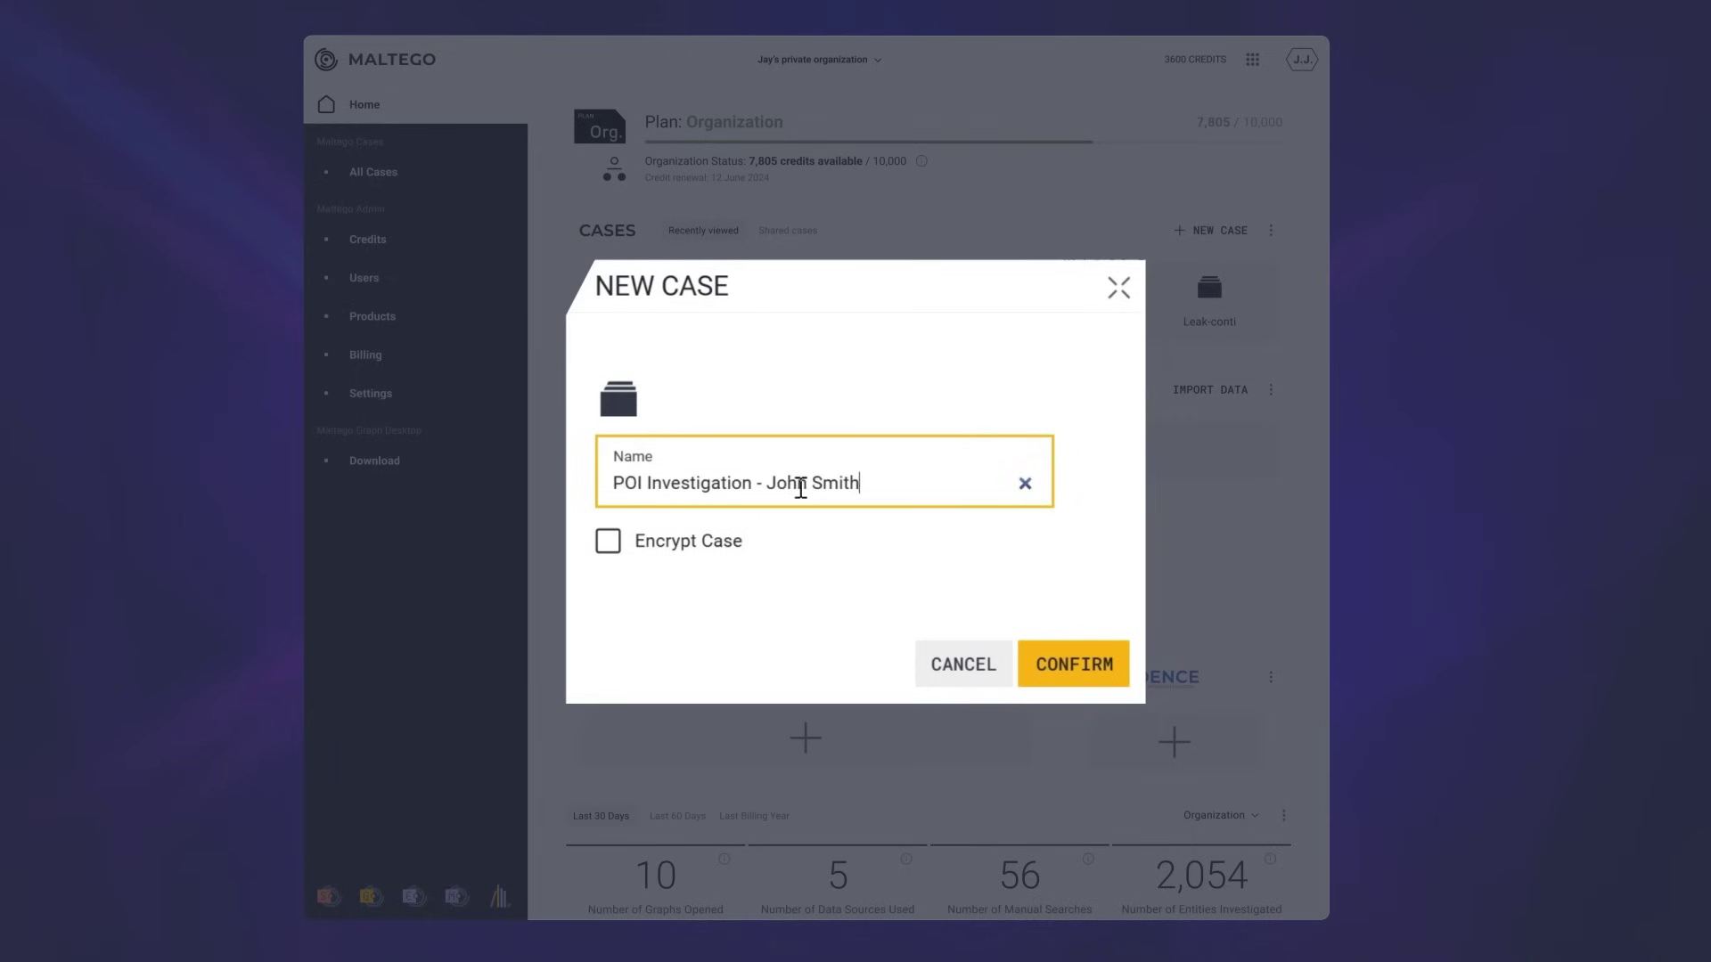
- Create the case 'POI Investigation - John Smith' from the new-case dialog
click(1073, 669)
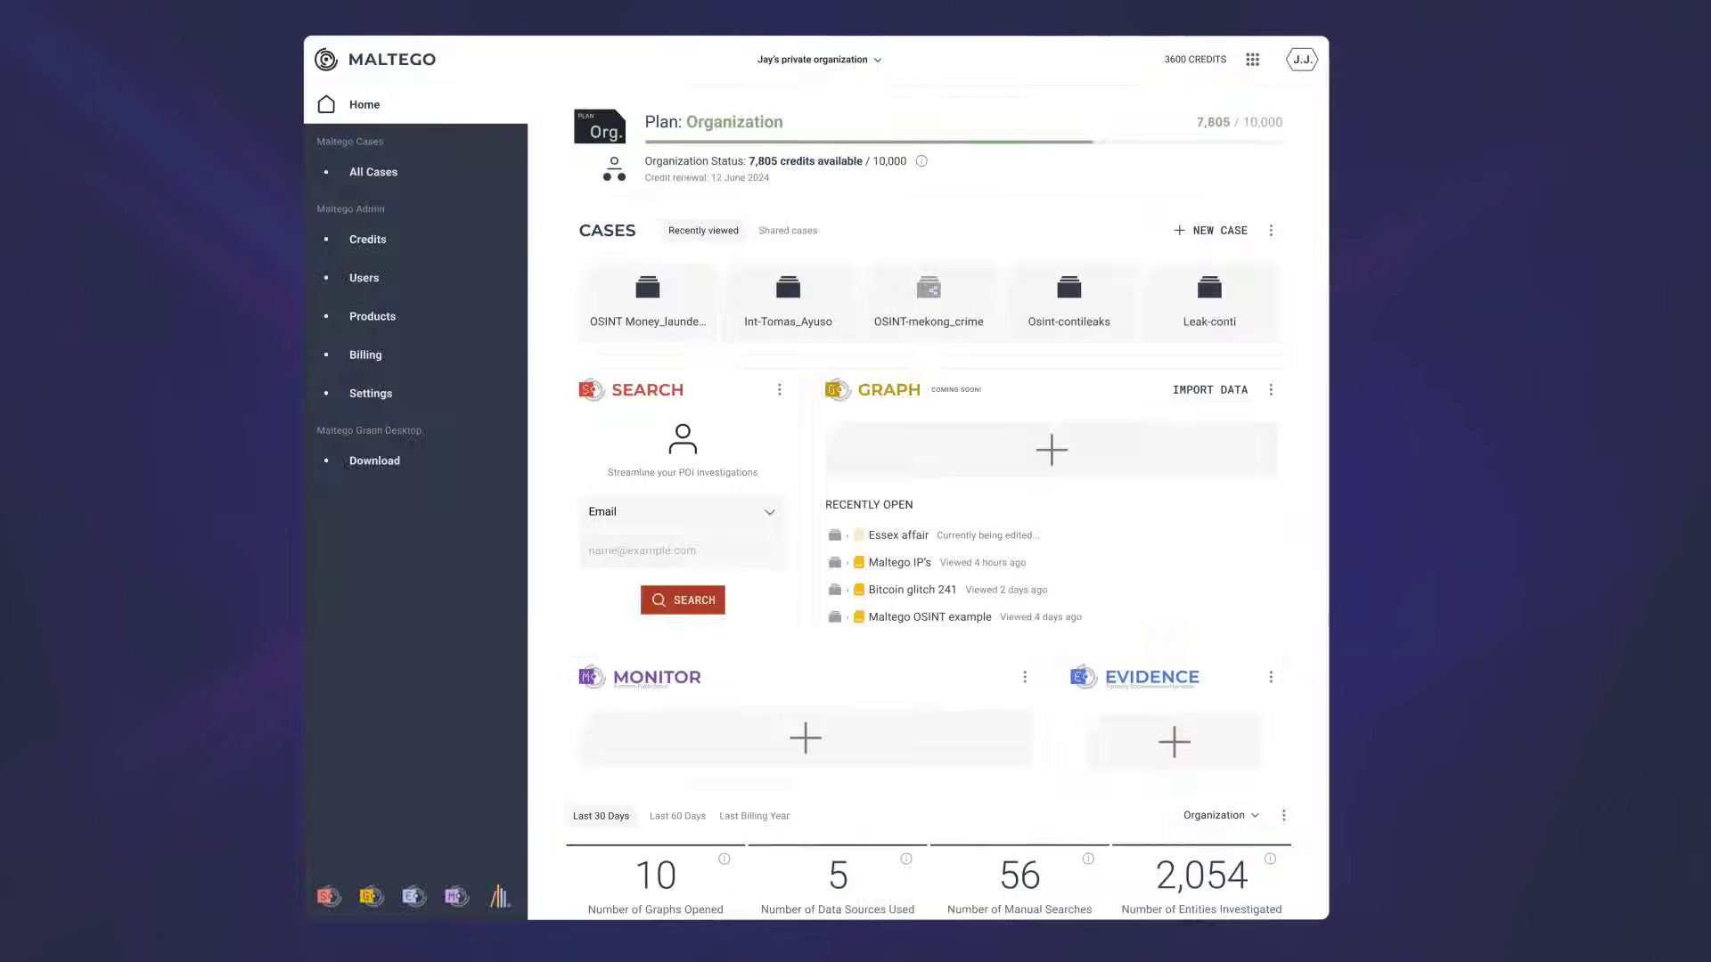